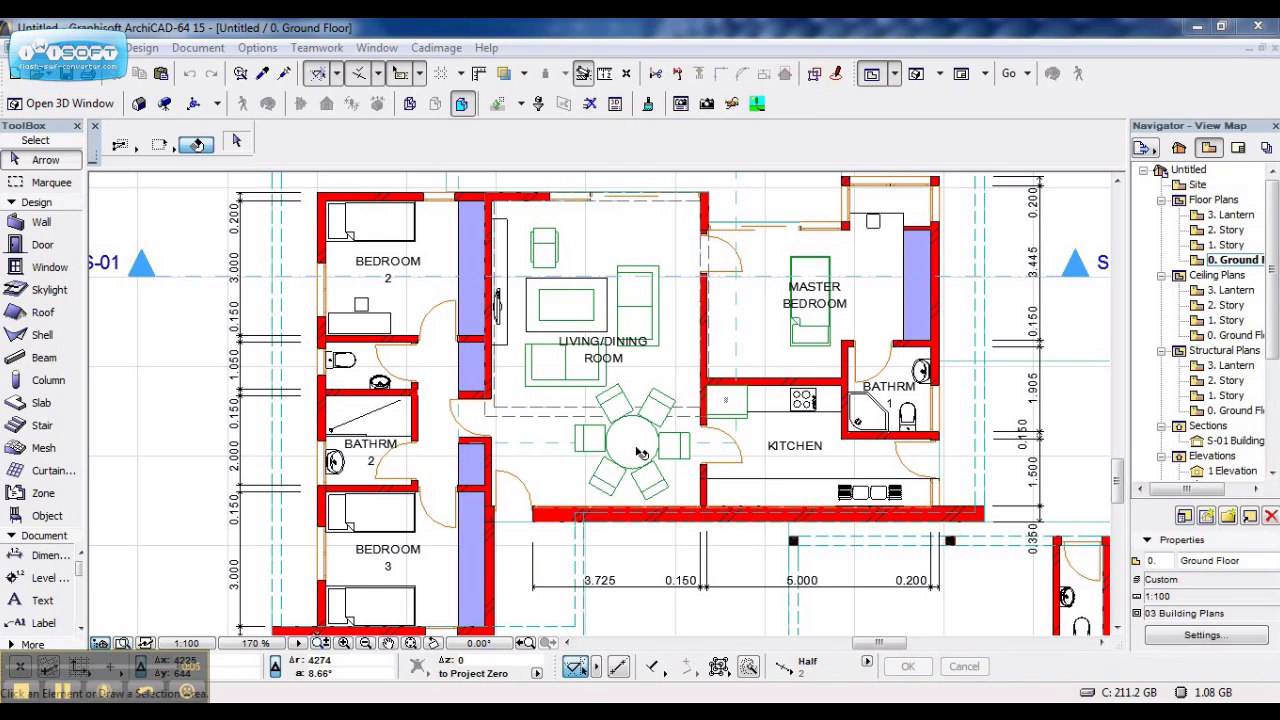
left_click(1238, 150)
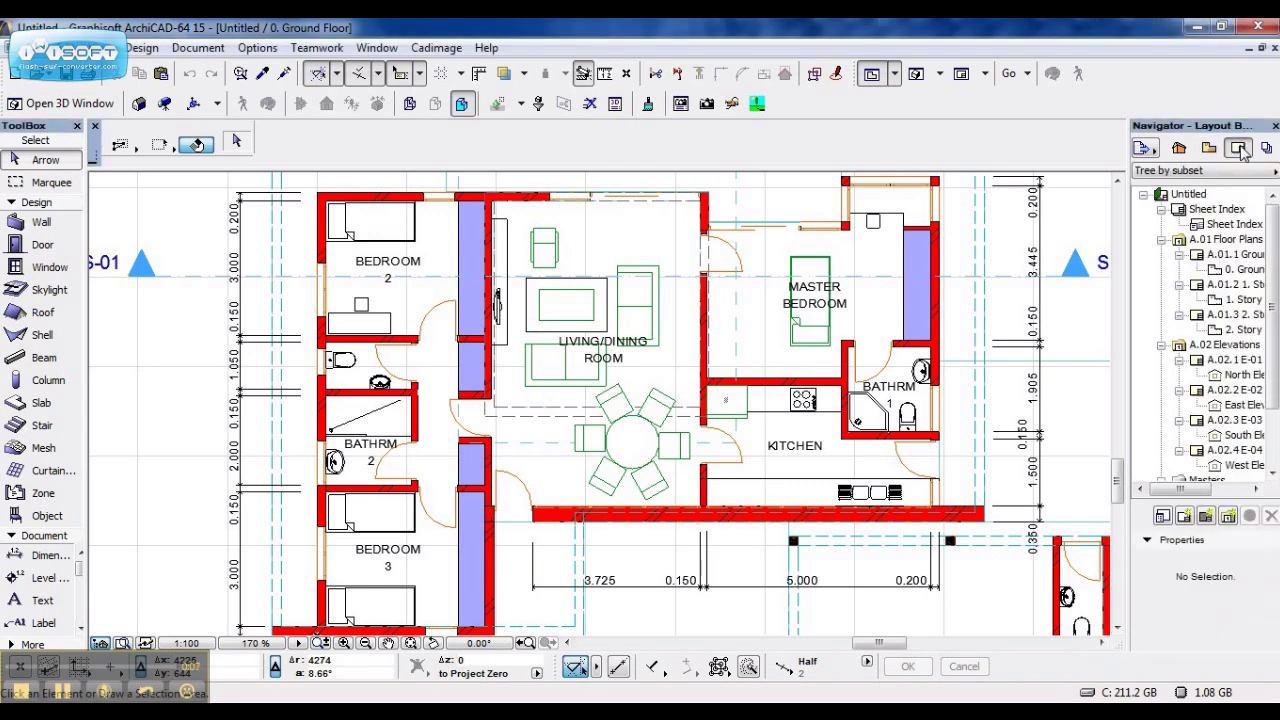
mouse_move(1222, 254)
left_mouse_down()
mouse_move(1214, 265)
mouse_move(1224, 260)
left_mouse_up()
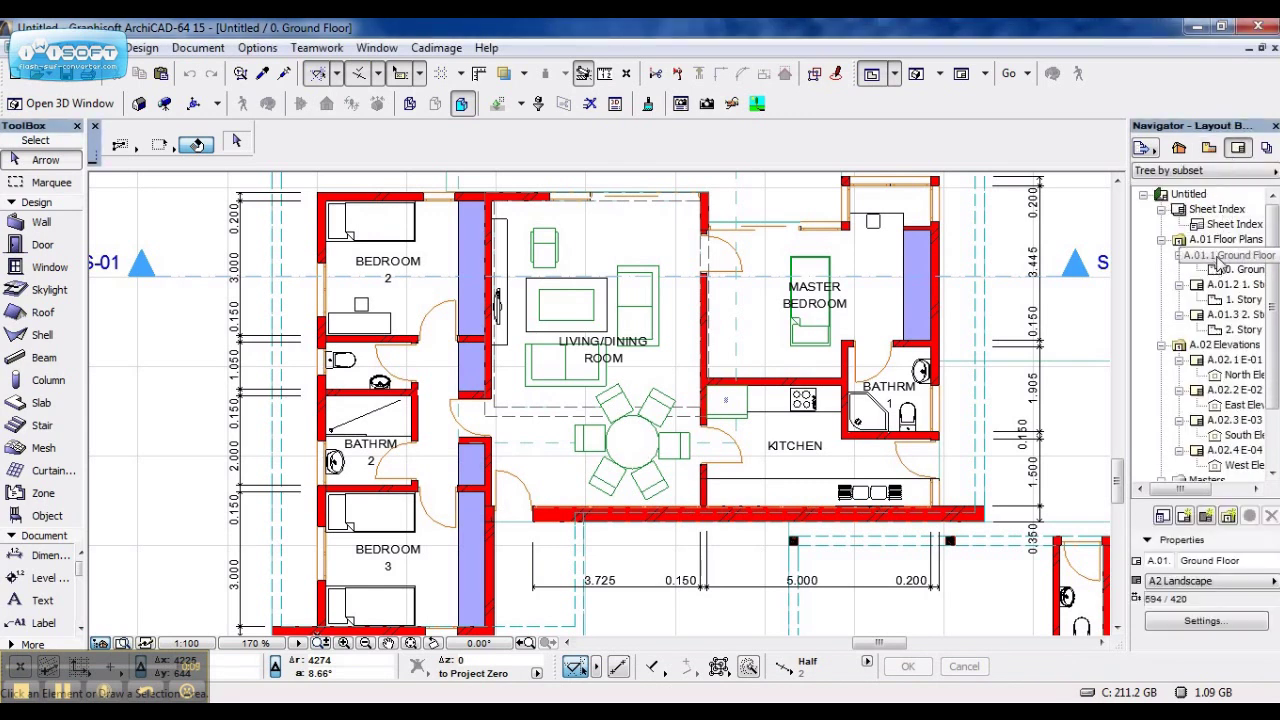
double_click(1224, 258)
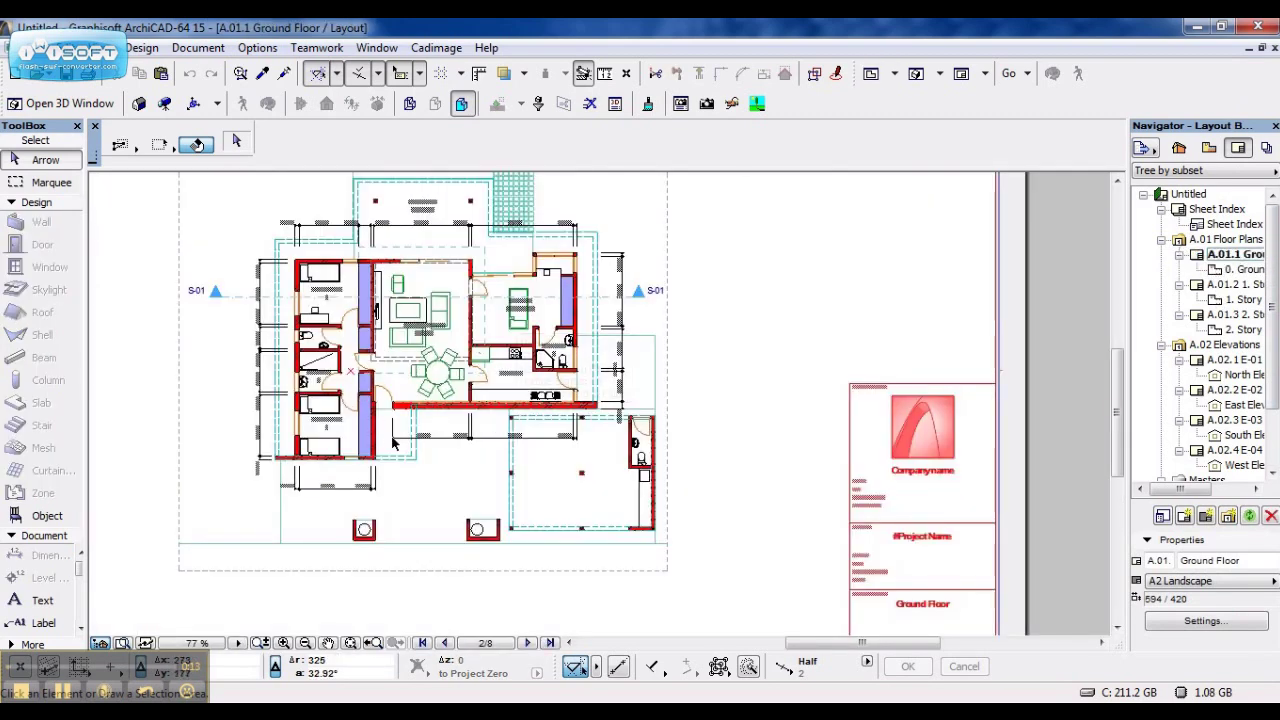
middle_click_drag(460, 360, 575, 413)
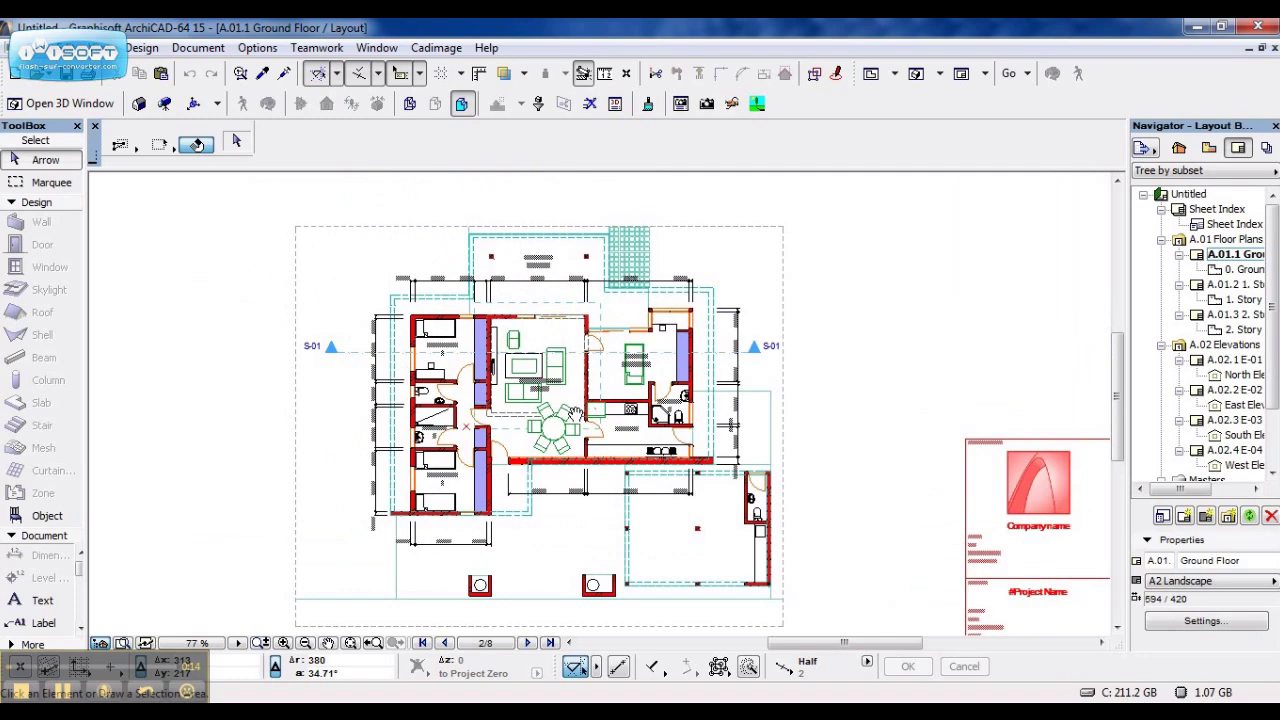
left_click(1208, 147)
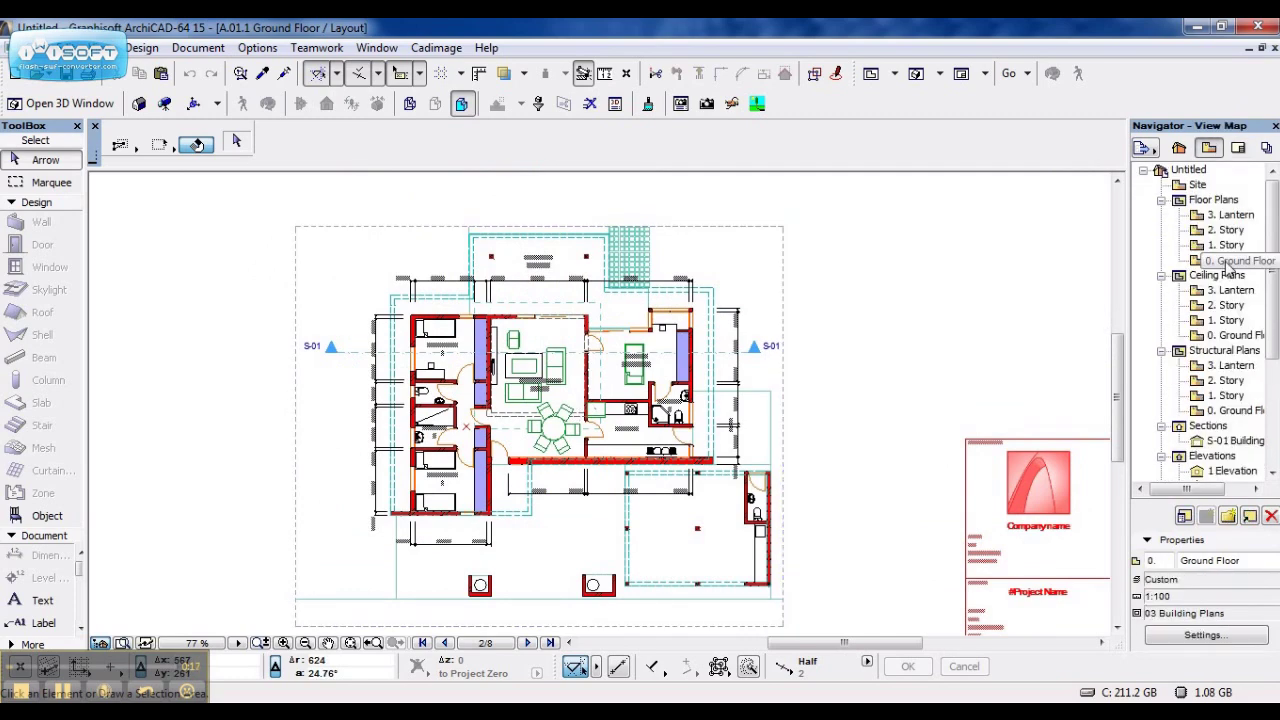
double_click(1222, 260)
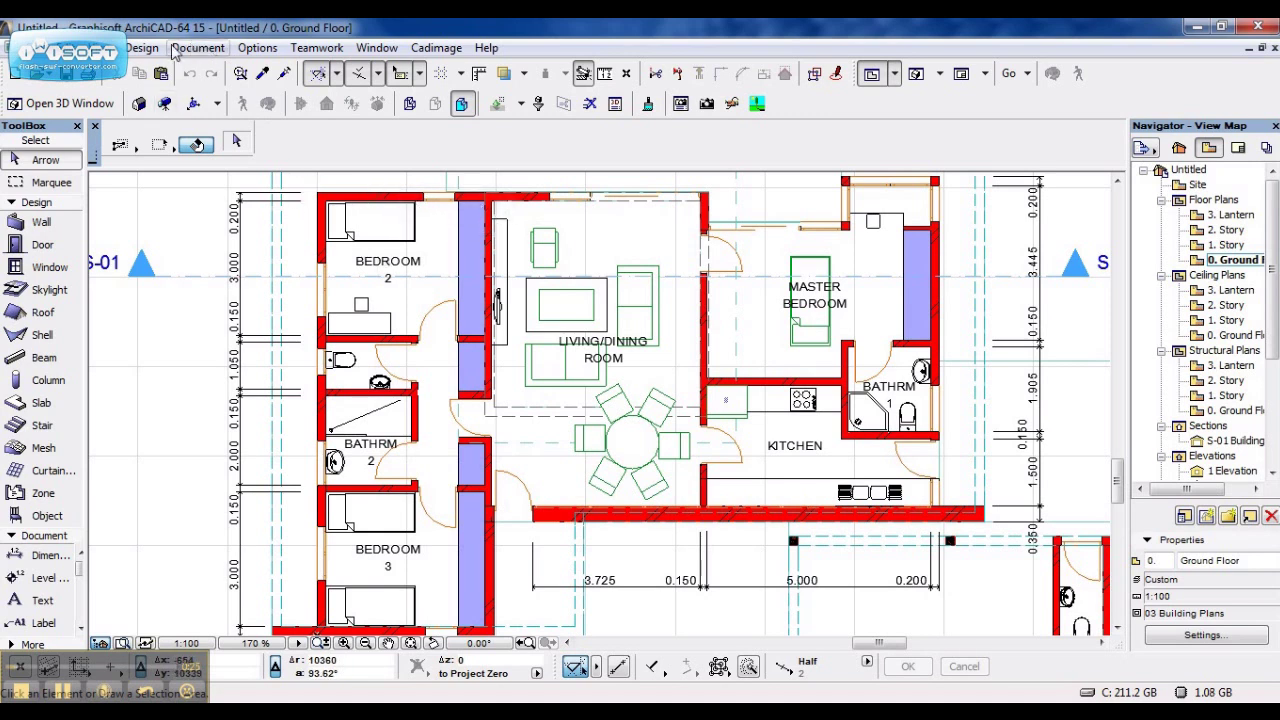
- Select a block of coloured pens in the Architectural 100 model-view pen set for colour editing
left_click(192, 50)
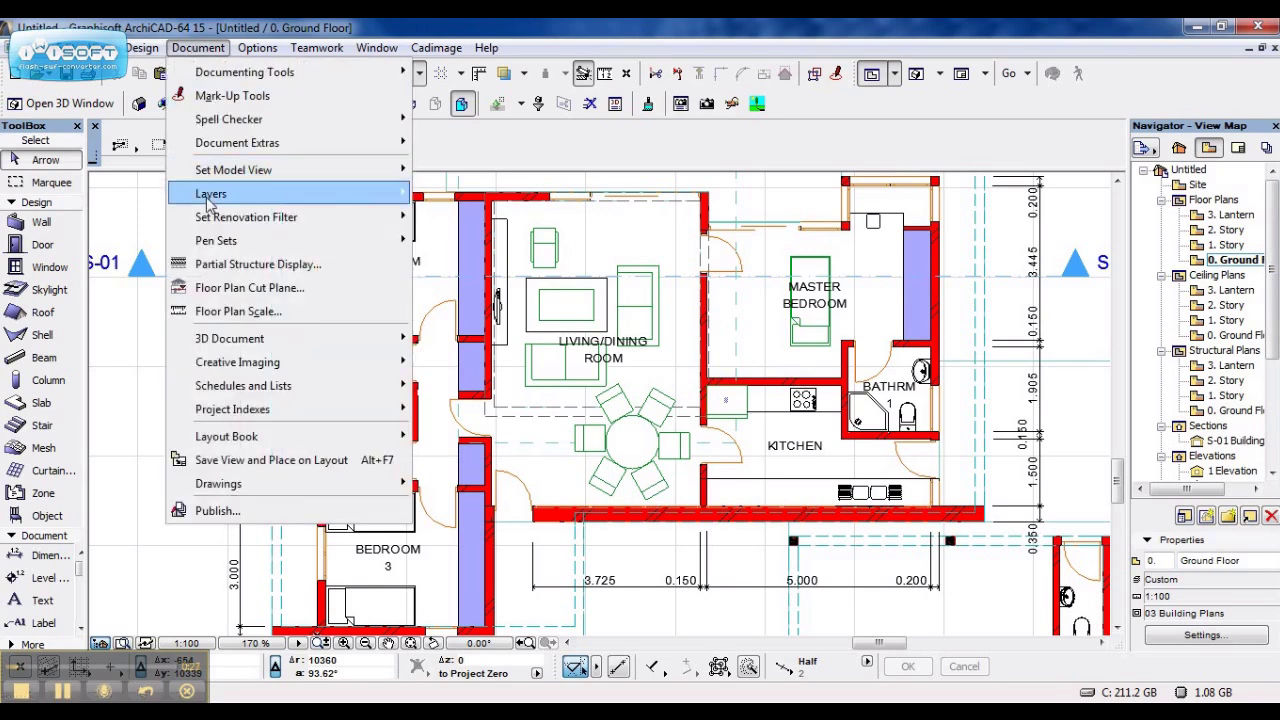
mouse_move(216, 240)
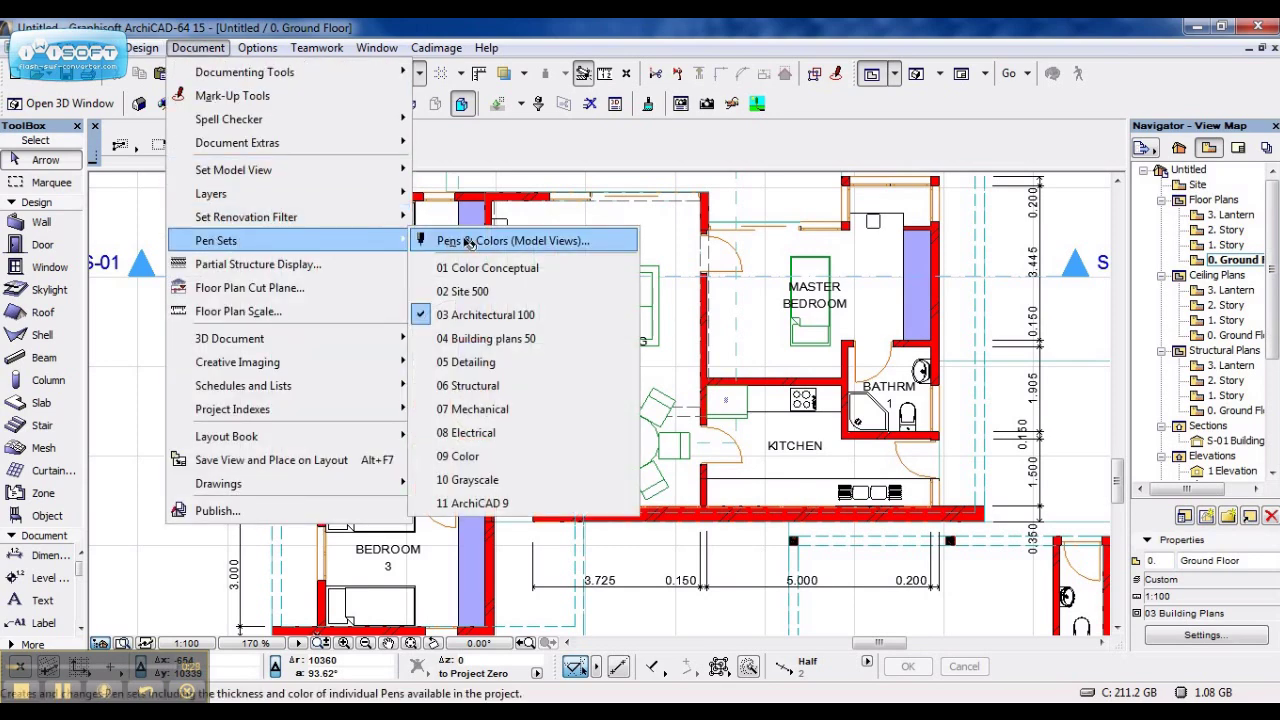
left_click(466, 243)
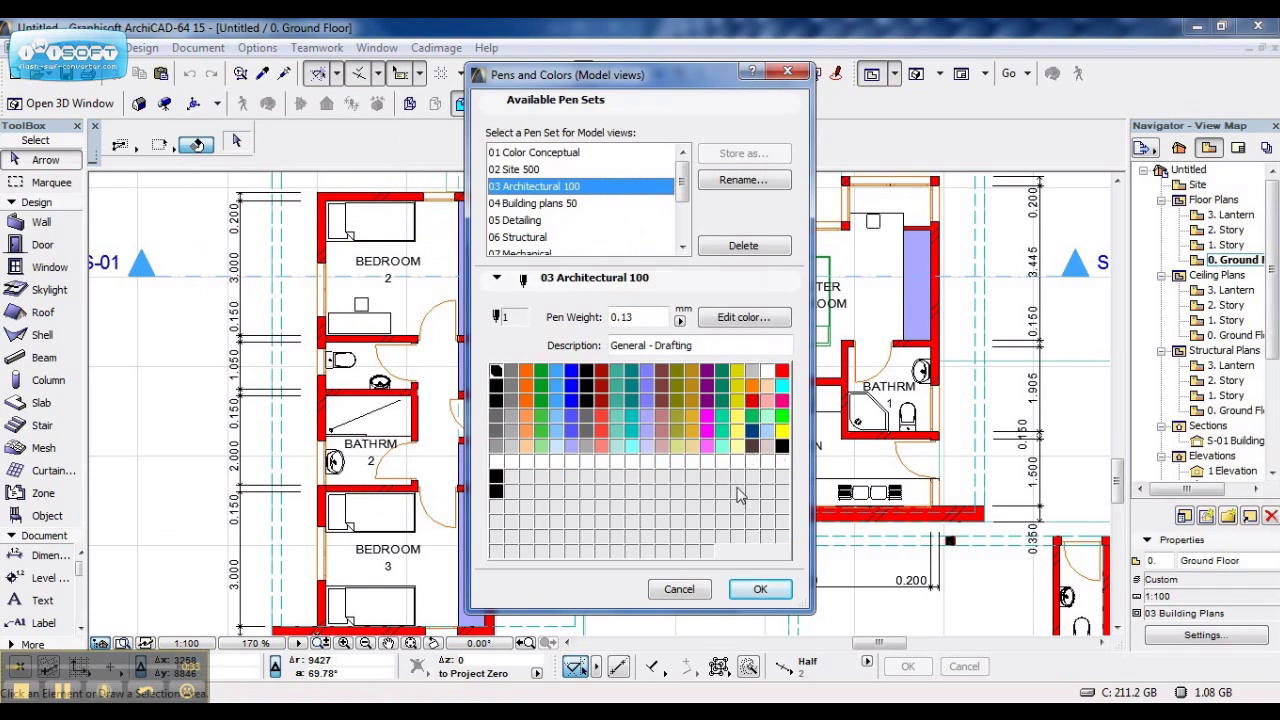
left_click_drag(740, 494, 476, 372)
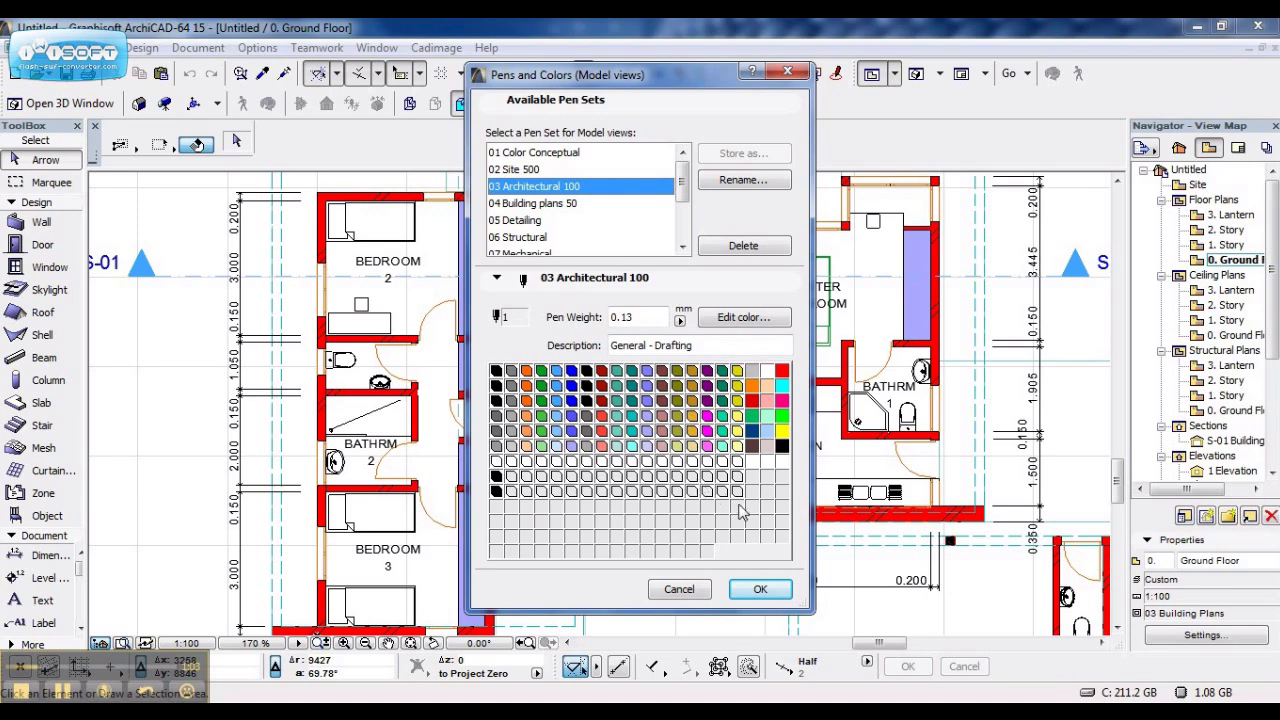
left_click(757, 319)
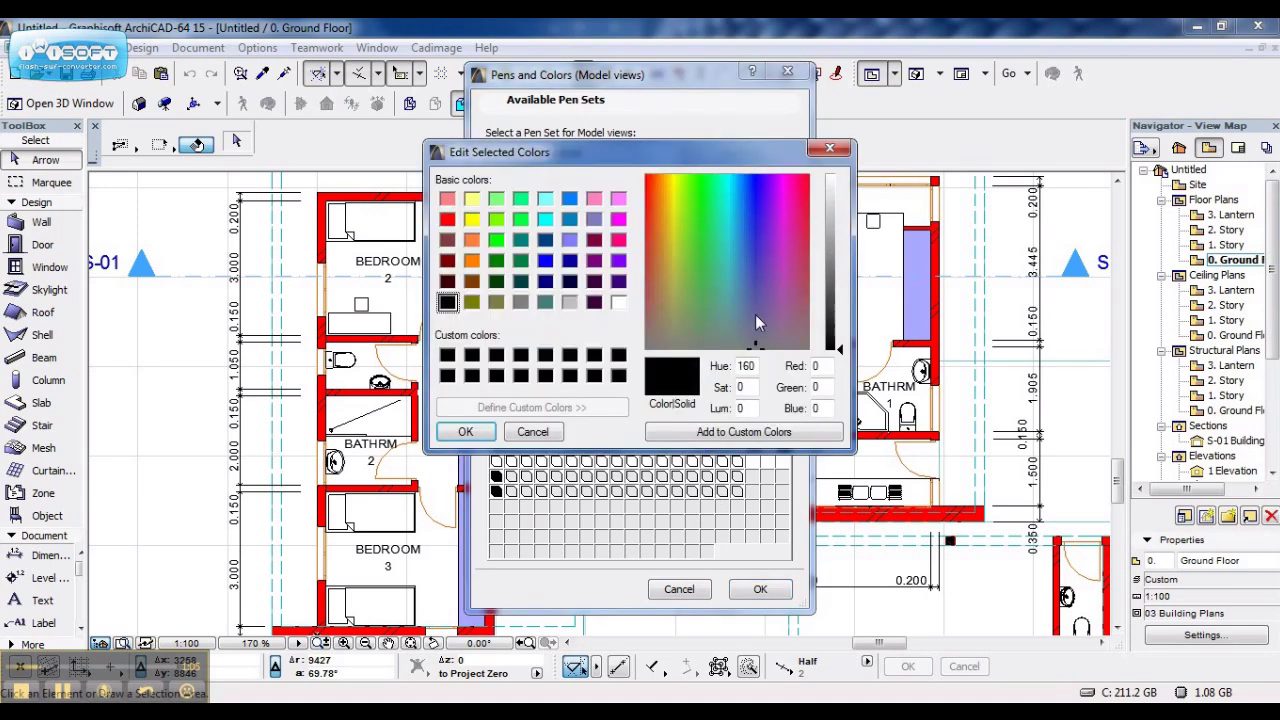
- Turn the selected pens black, store them as pen set '12 Layout', and apply it
left_click(448, 356)
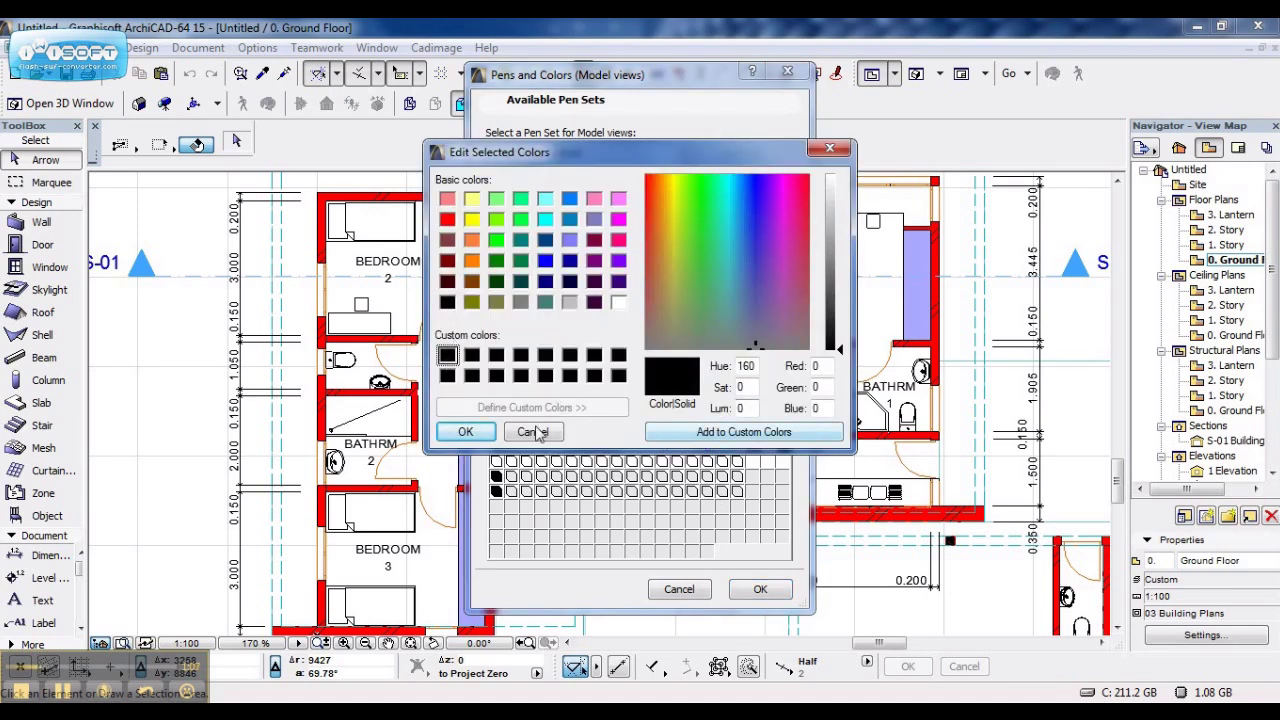
left_click(482, 437)
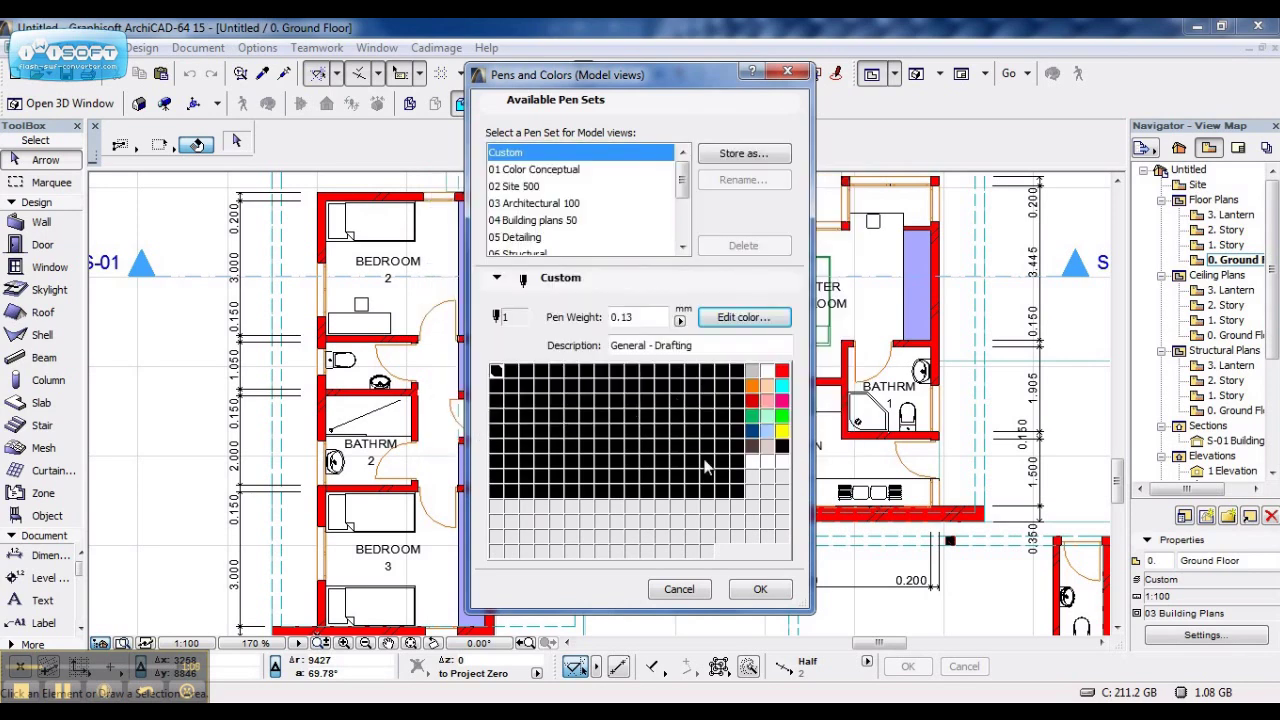
left_click(742, 153)
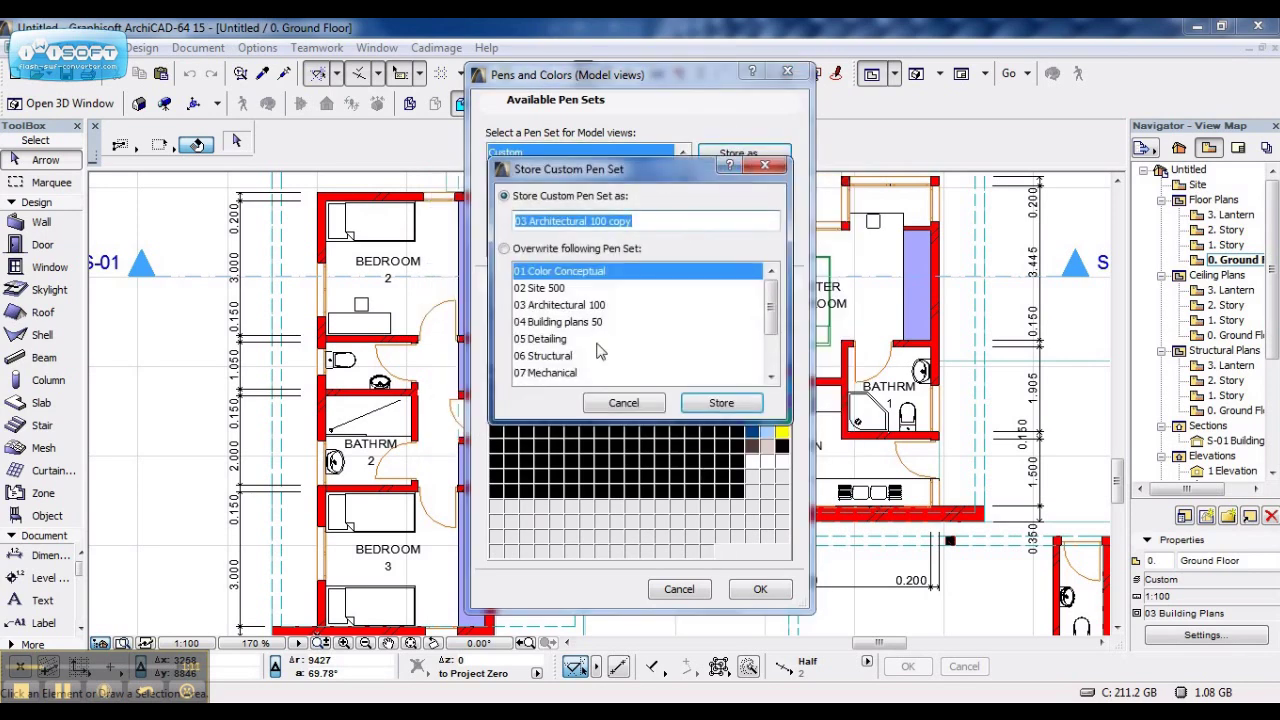
left_click_drag(770, 322, 770, 360)
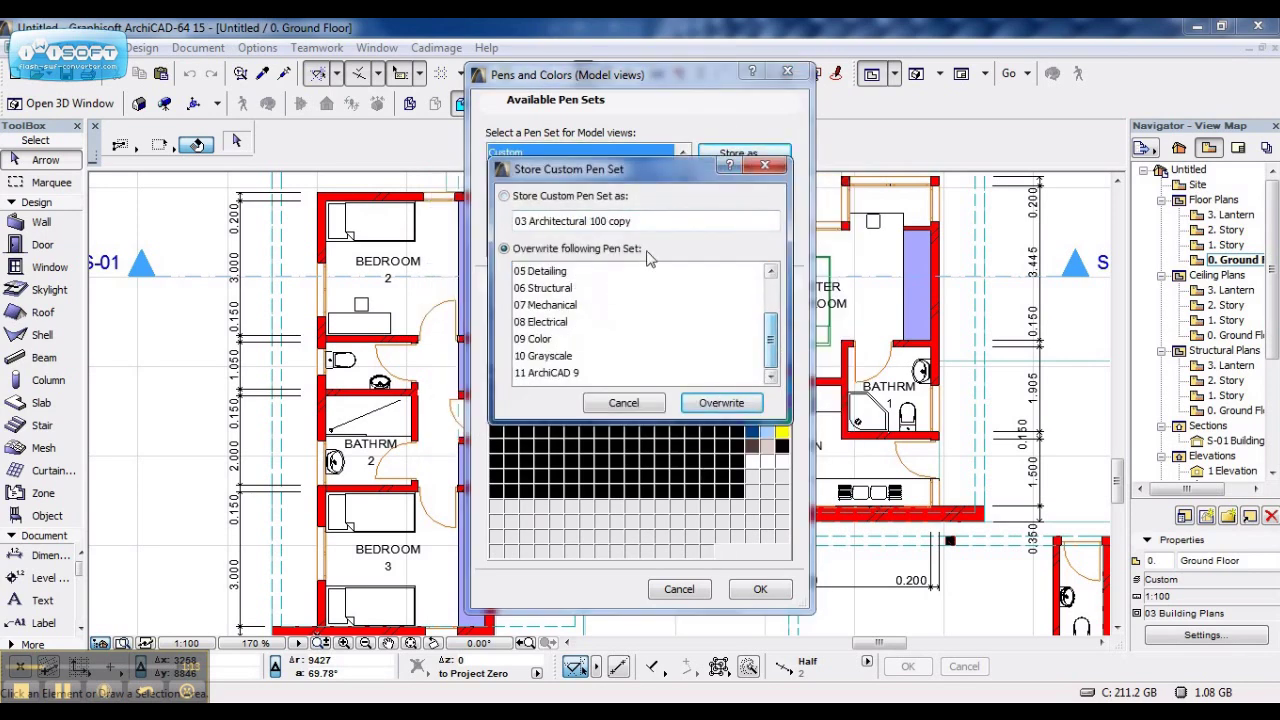
left_click(677, 223)
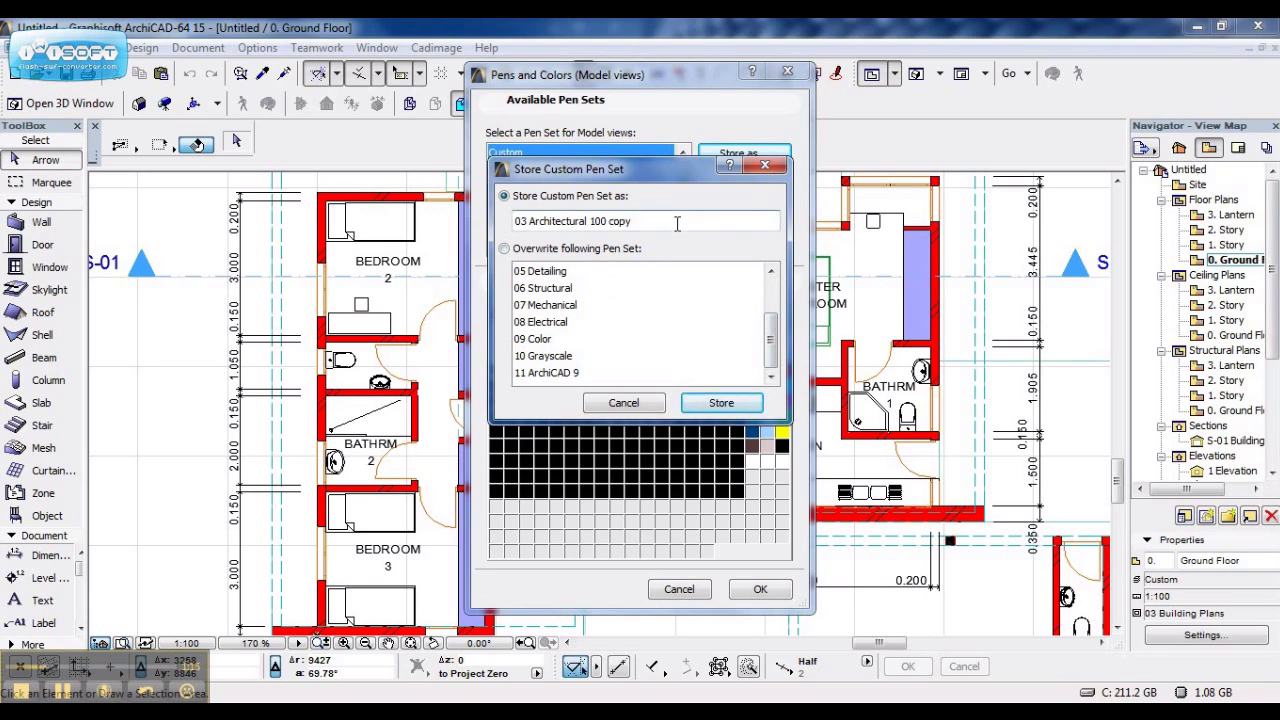
left_click_drag(677, 223, 469, 226)
type("12")
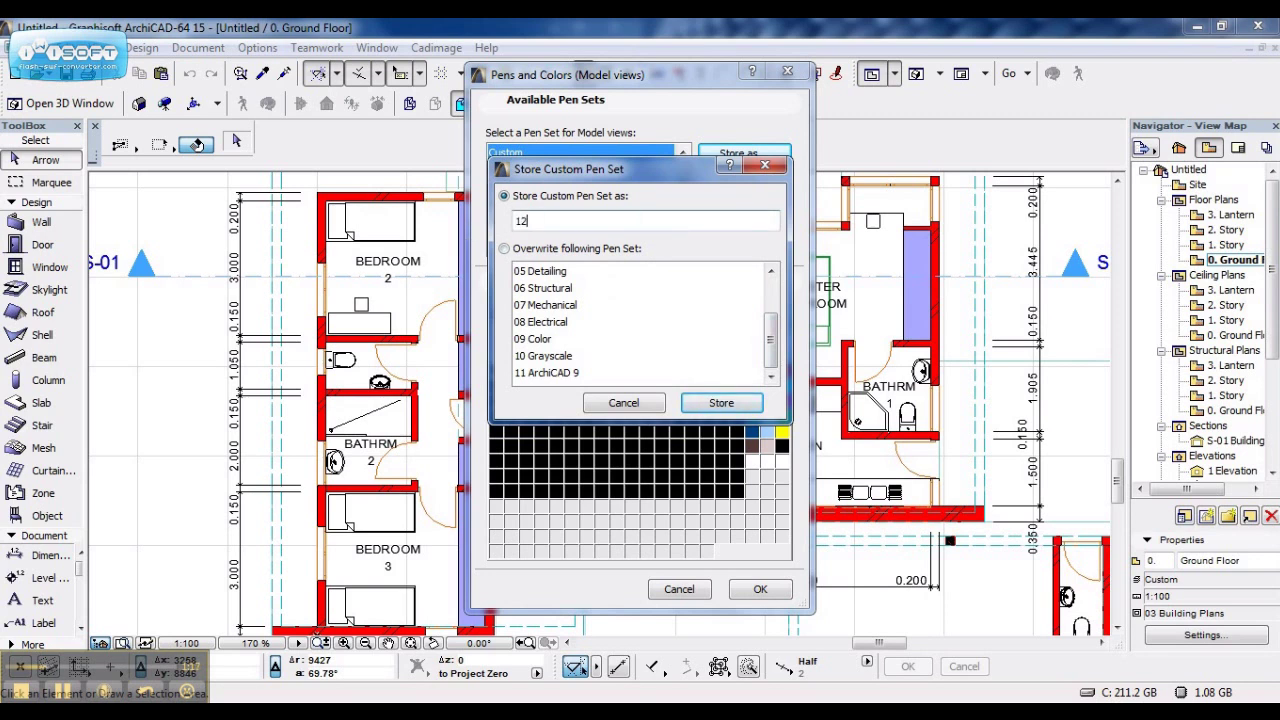
type(" L")
type("ayou")
type("t")
left_click(735, 403)
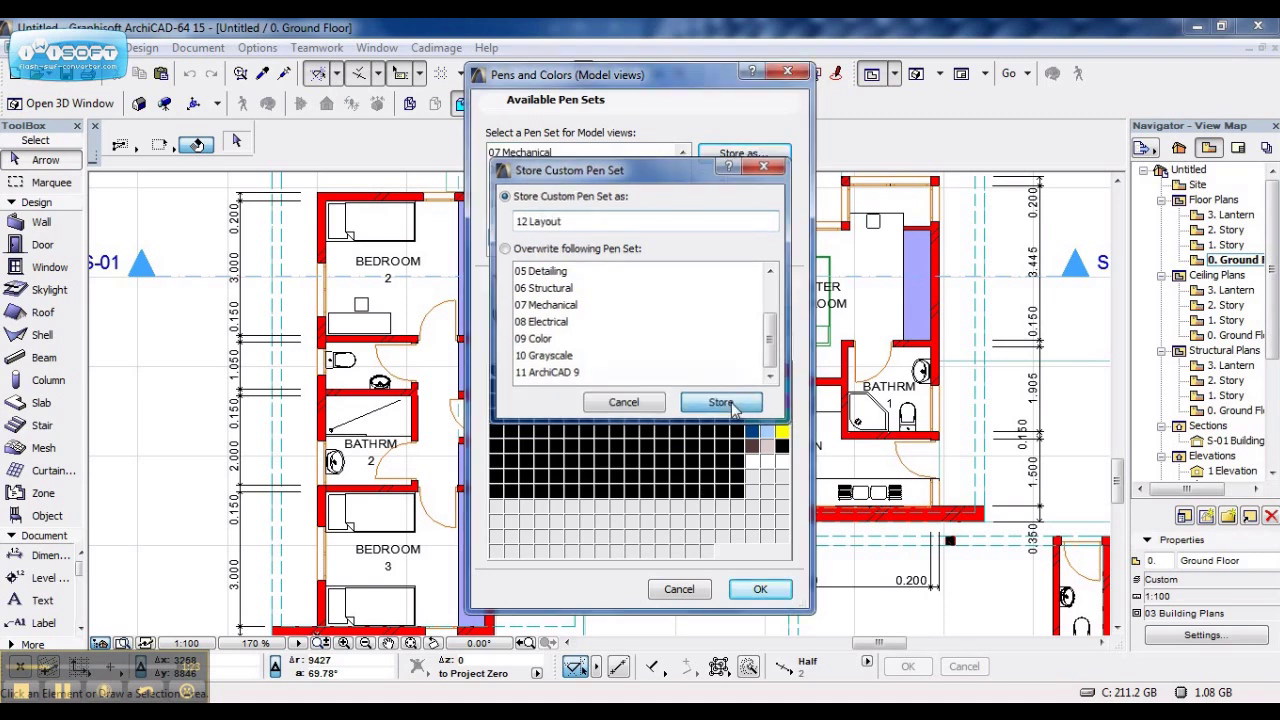
left_click(759, 590)
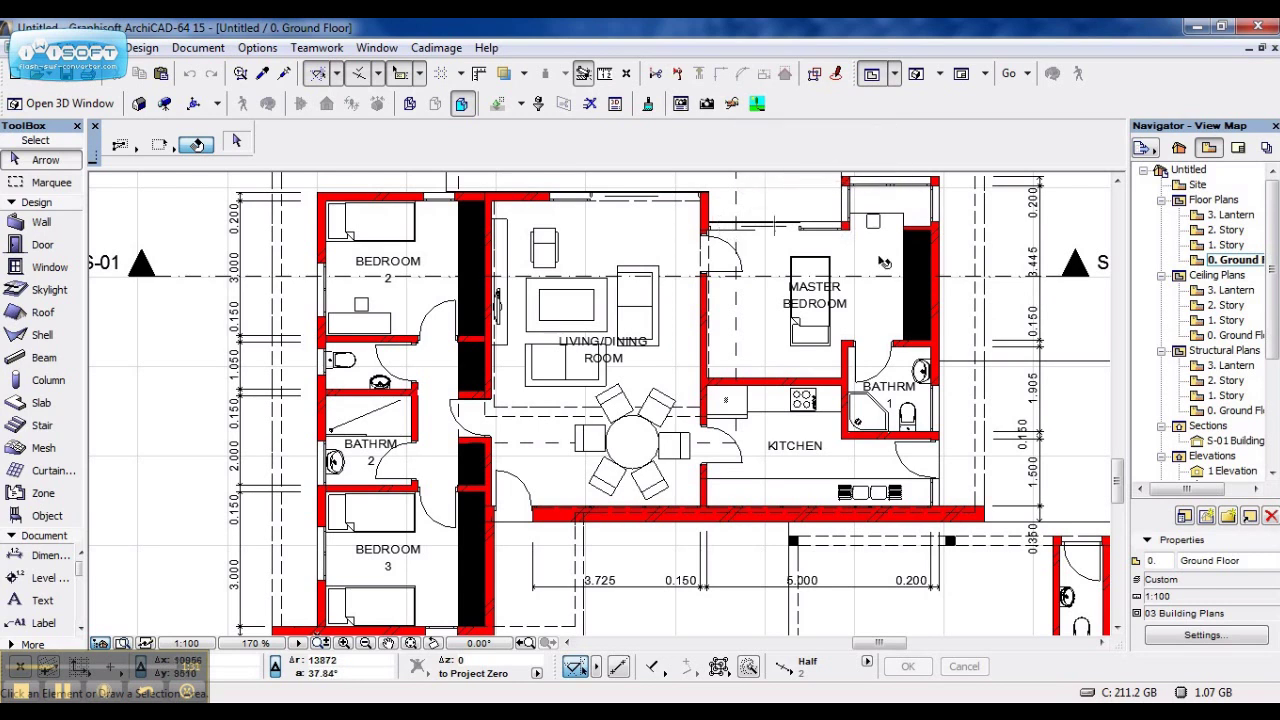
- Go back to the Ground Floor plan, then open layout A.01.1 Ground Floor and select its drawing
double_click(1228, 244)
double_click(1230, 260)
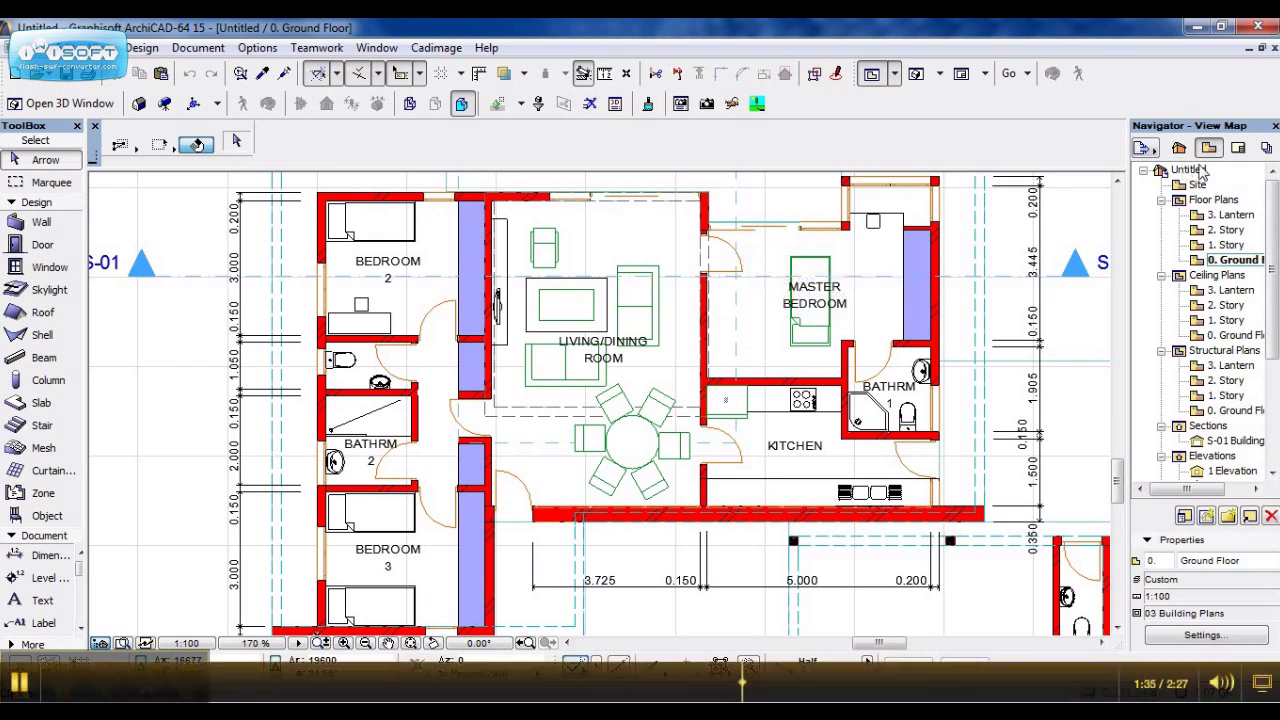
left_click(1238, 147)
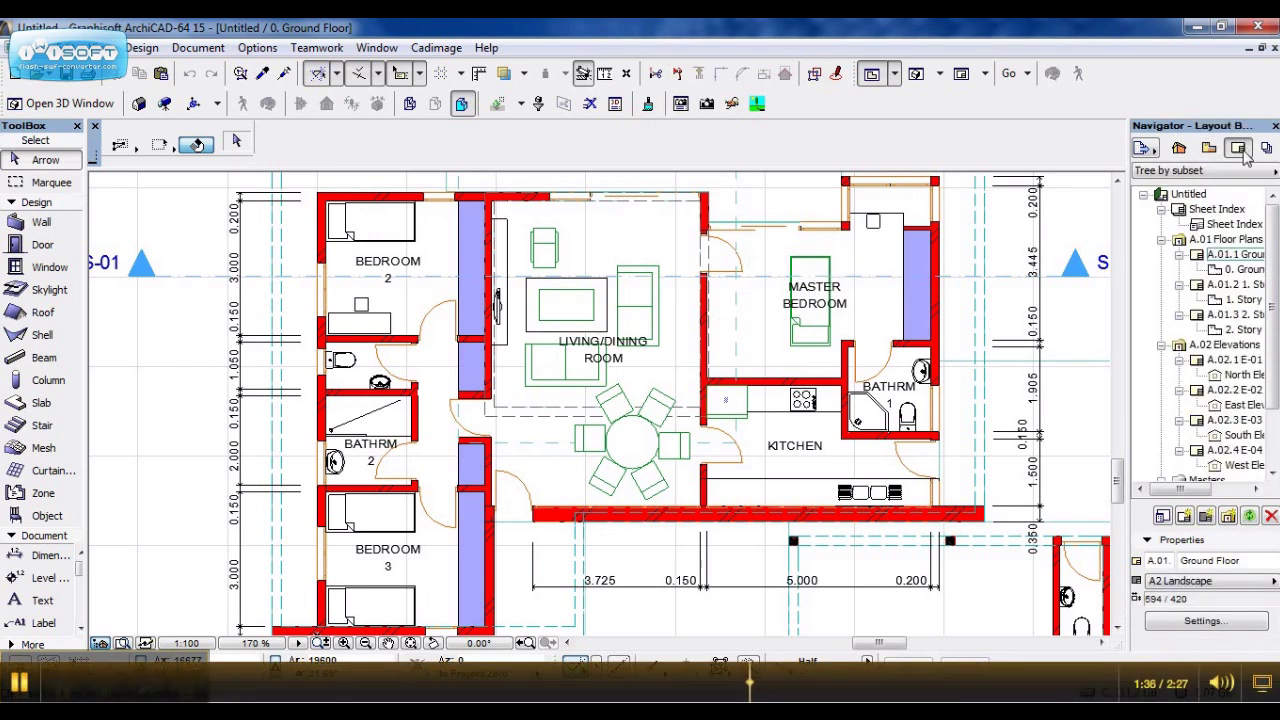
double_click(1237, 262)
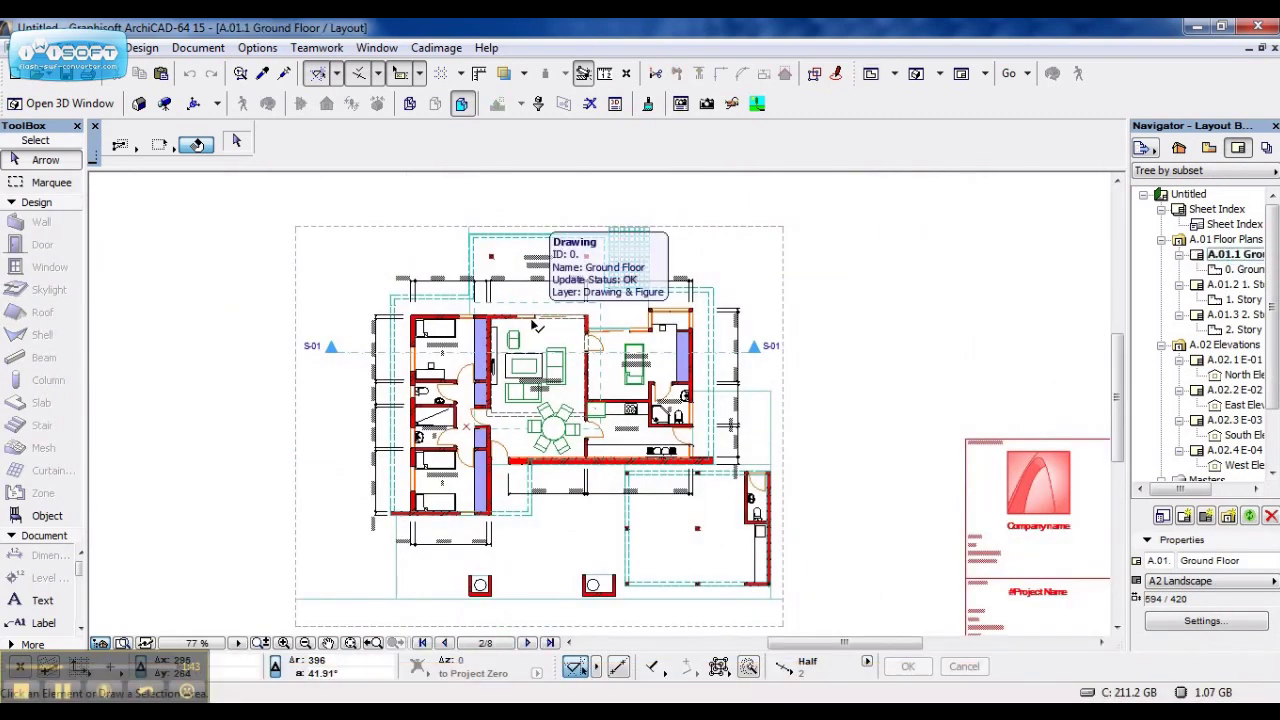
left_click(683, 305)
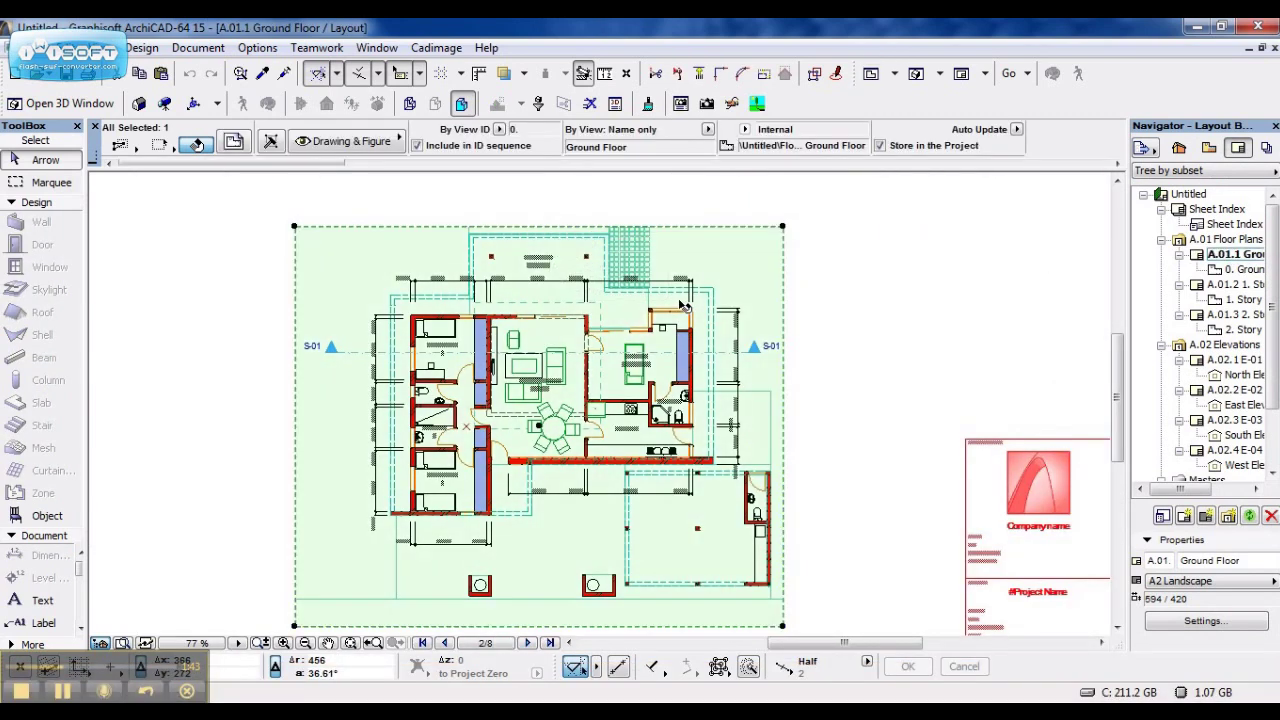
- Switch the placed Ground Floor drawing's pen set from 03 Architectural 100 to 12 Layout
left_click(233, 145)
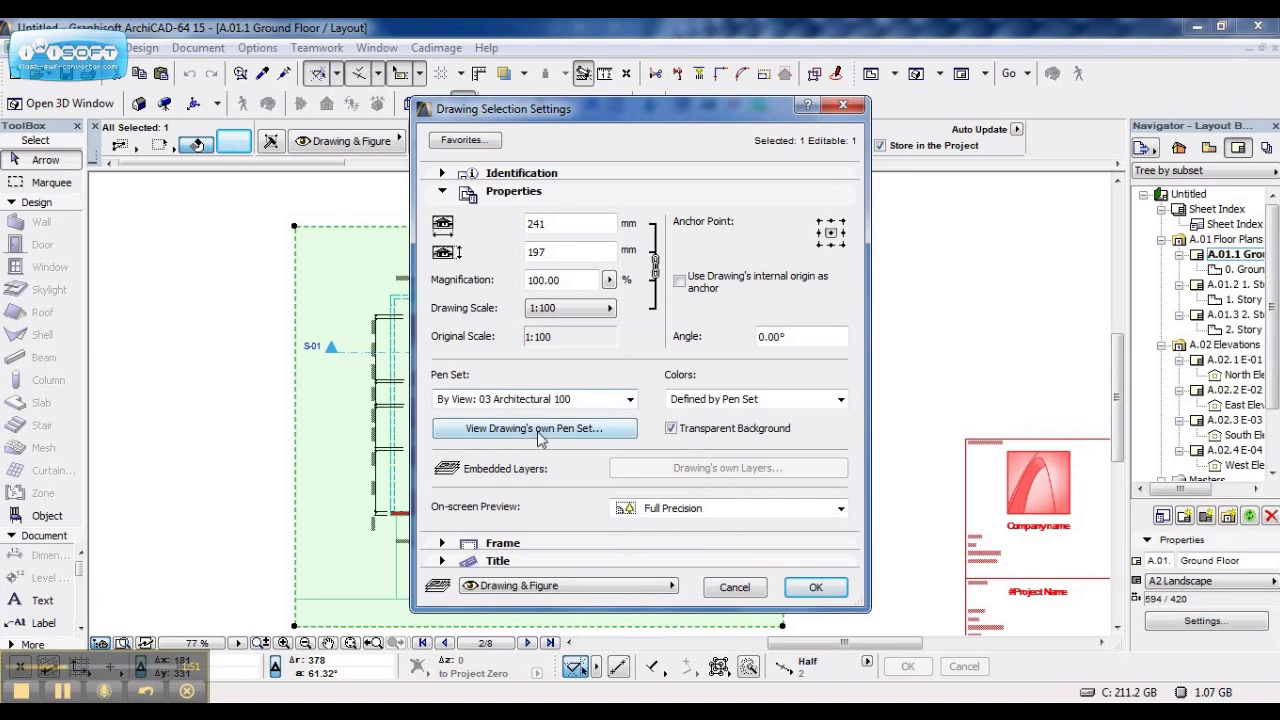
left_click(536, 399)
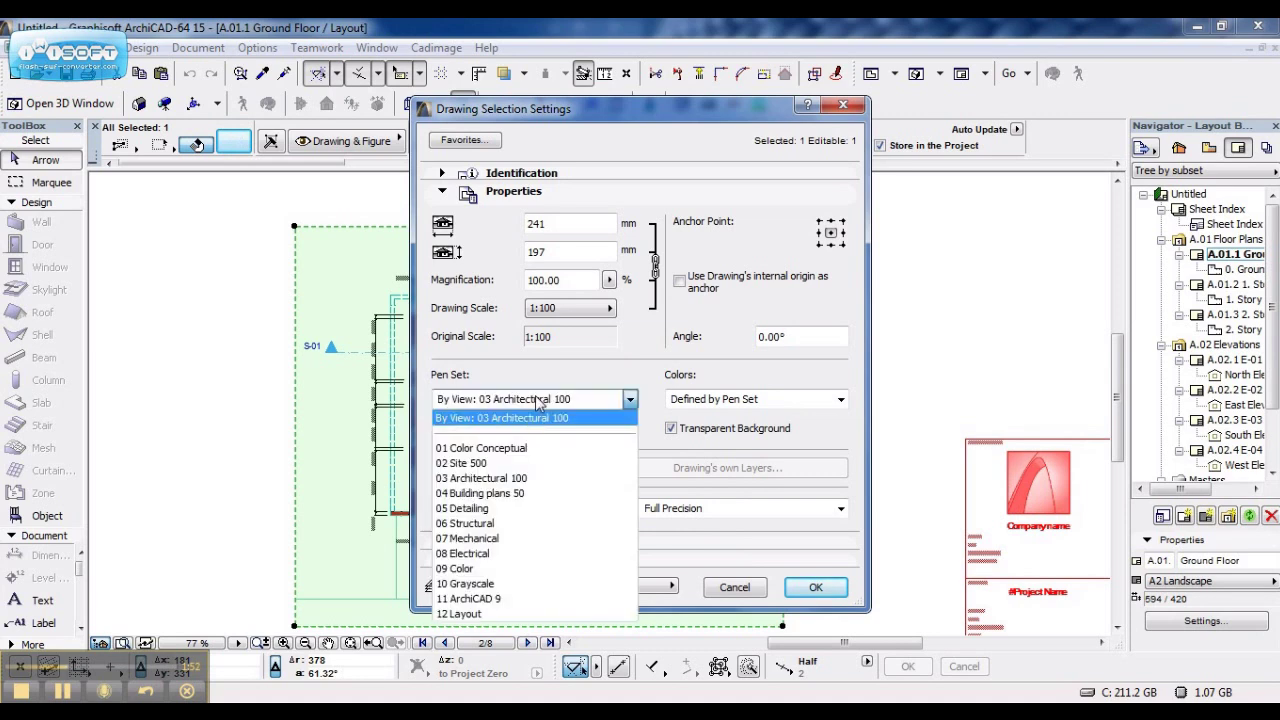
left_click(518, 622)
left_click(828, 588)
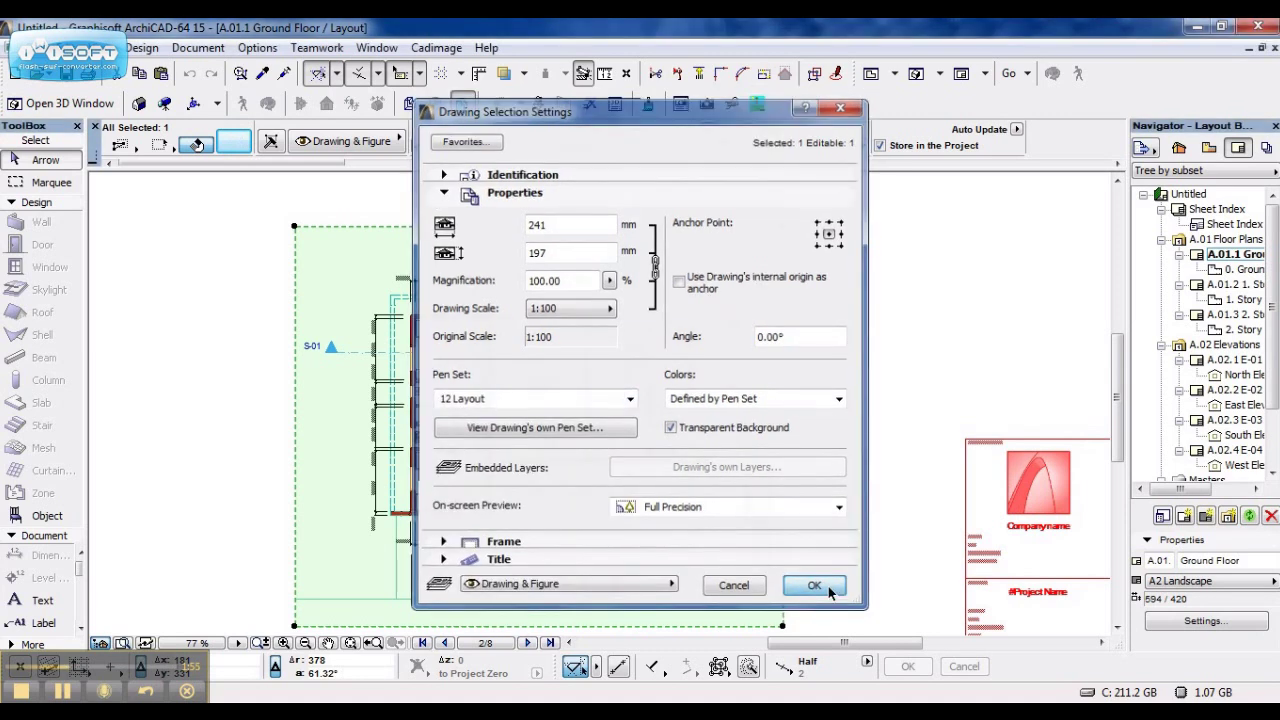
left_click(814, 586)
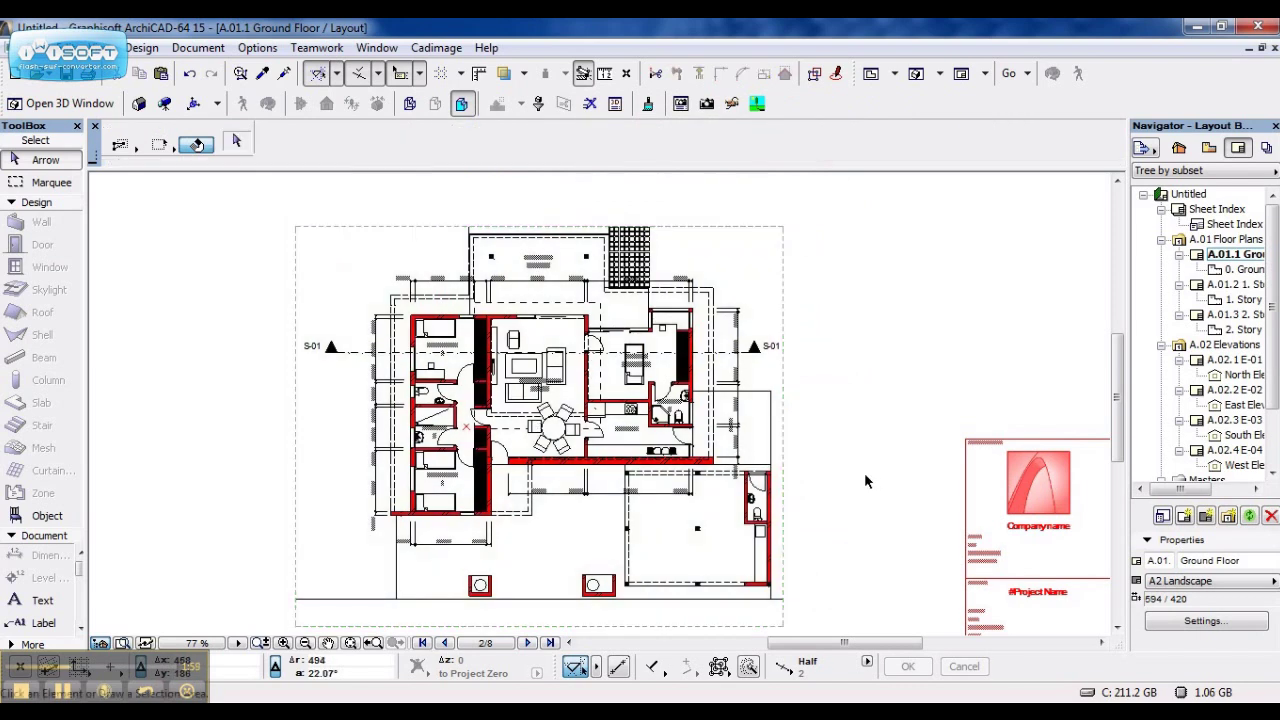
scroll(658, 472, "up", 1)
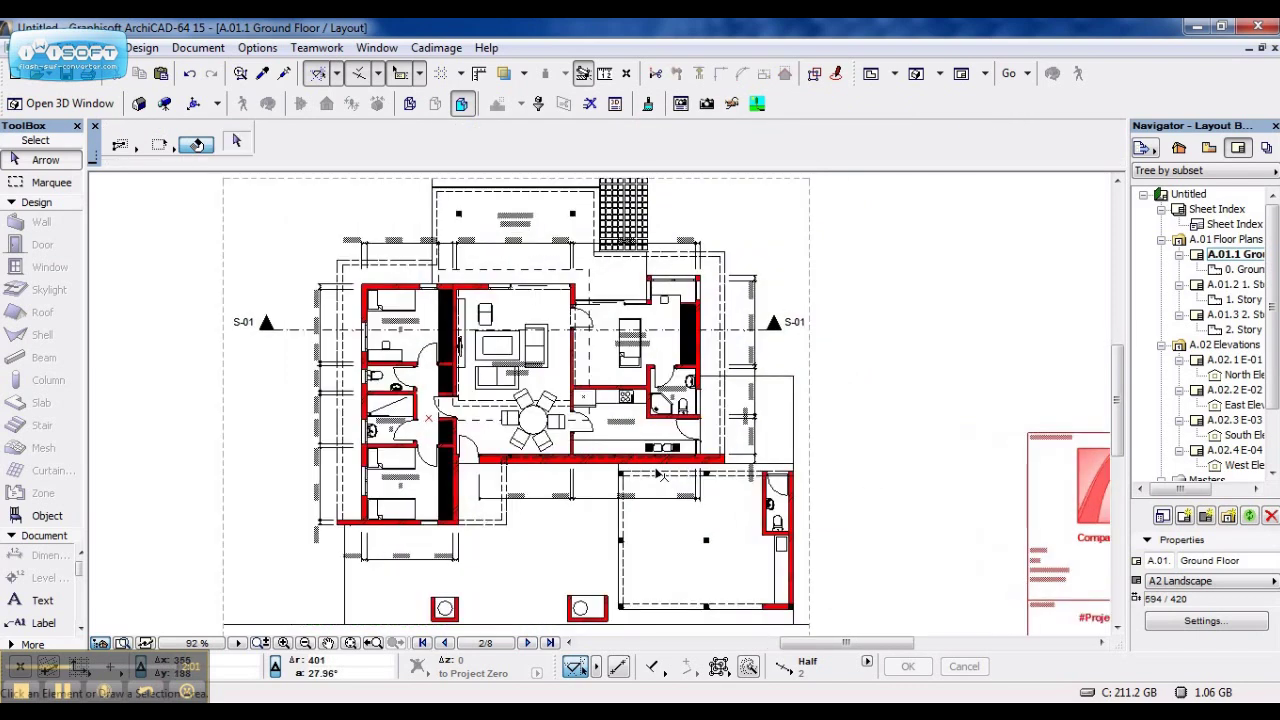
scroll(652, 468, "up", 3)
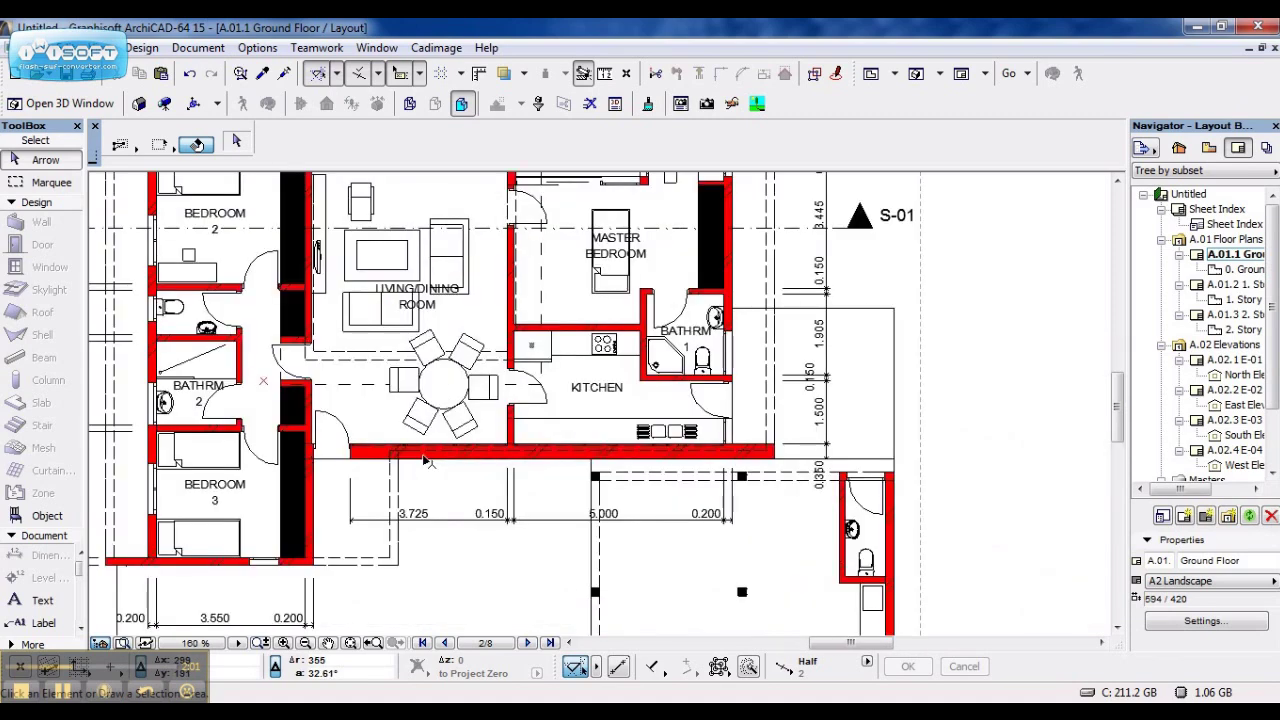
scroll(555, 458, "down", 1)
scroll(553, 456, "down", 3)
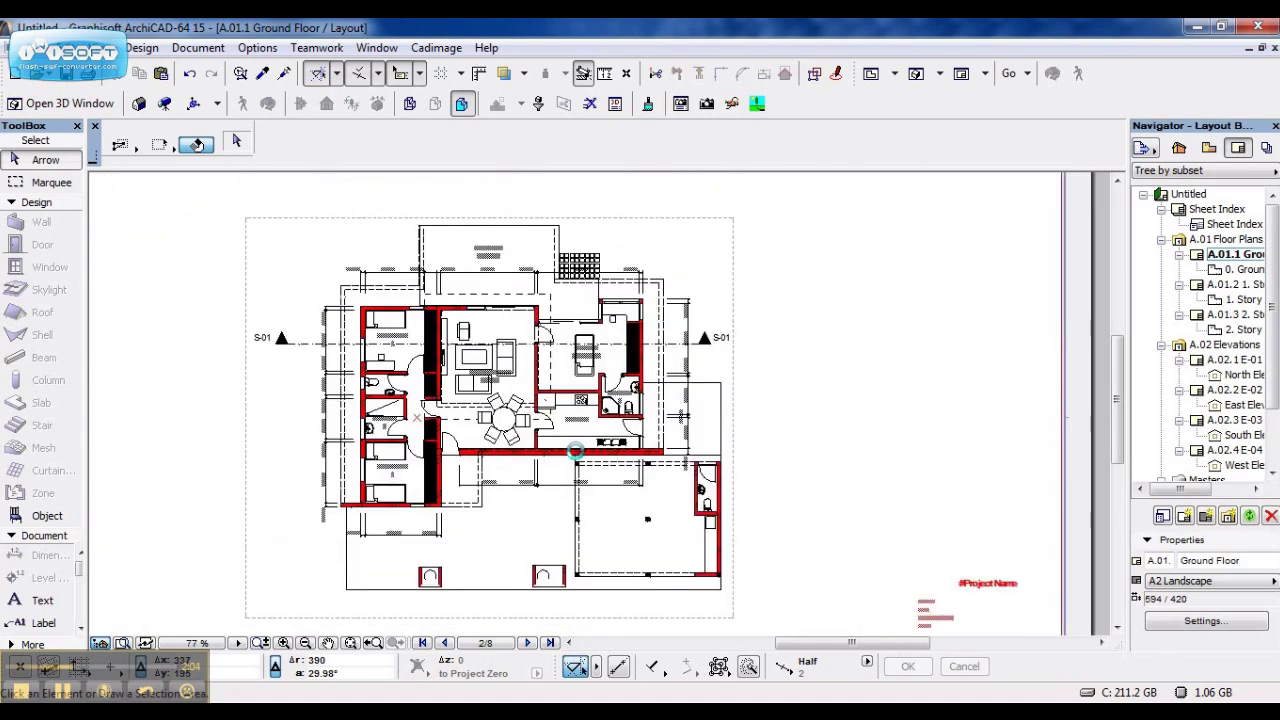
scroll(704, 511, "down", 3)
middle_click_drag(704, 511, 750, 461)
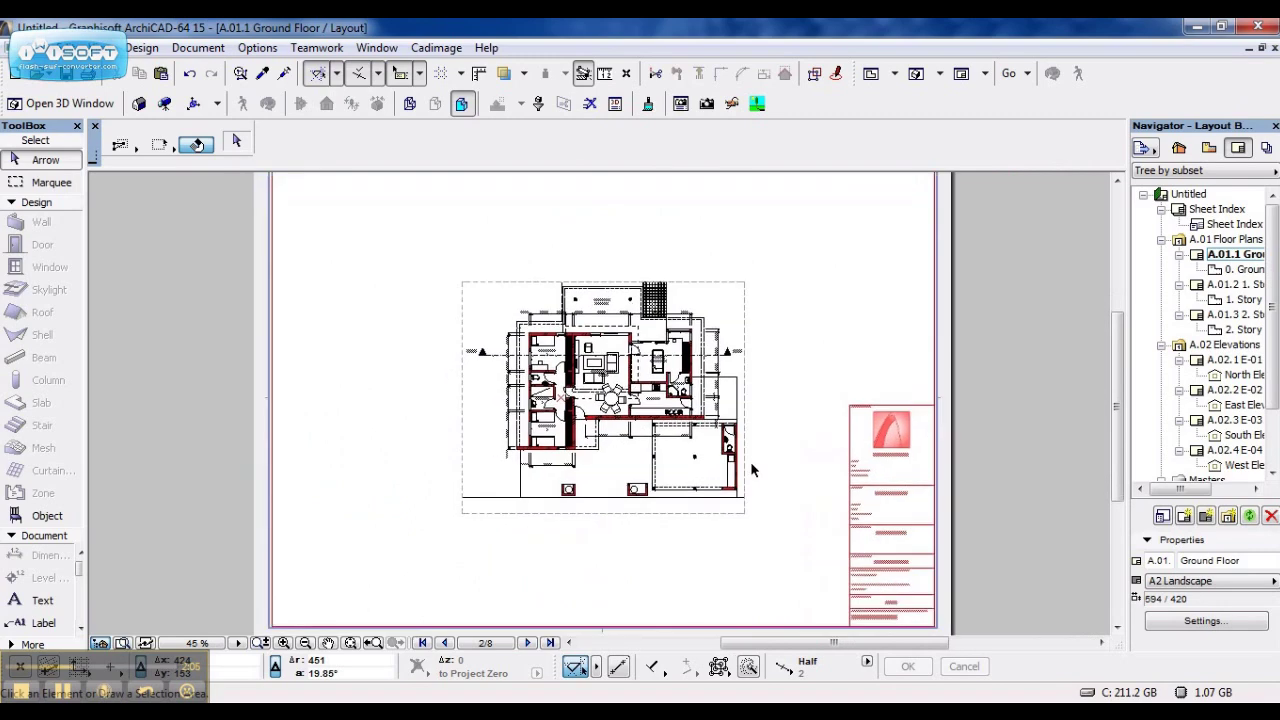
scroll(598, 332, "up", 1)
scroll(598, 332, "up", 3)
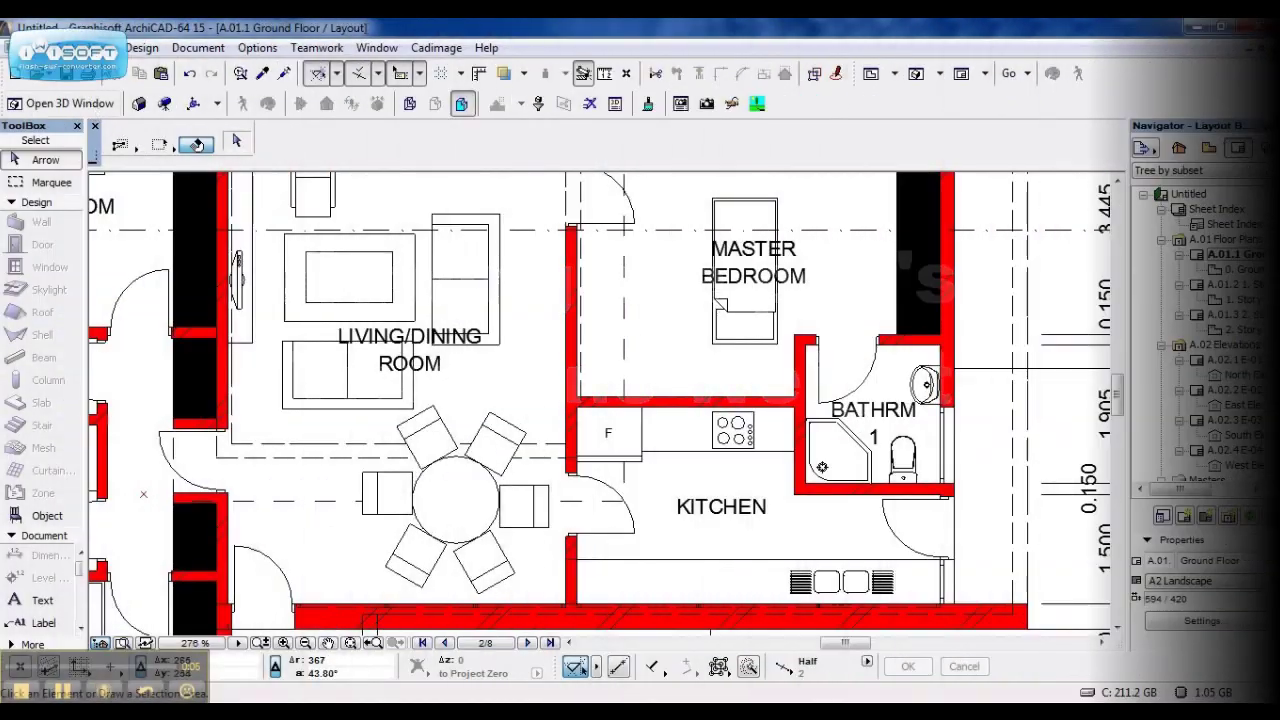
- Enable True Line Weight under View > On-Screen View Options for the layout
left_click(113, 47)
mouse_move(172, 99)
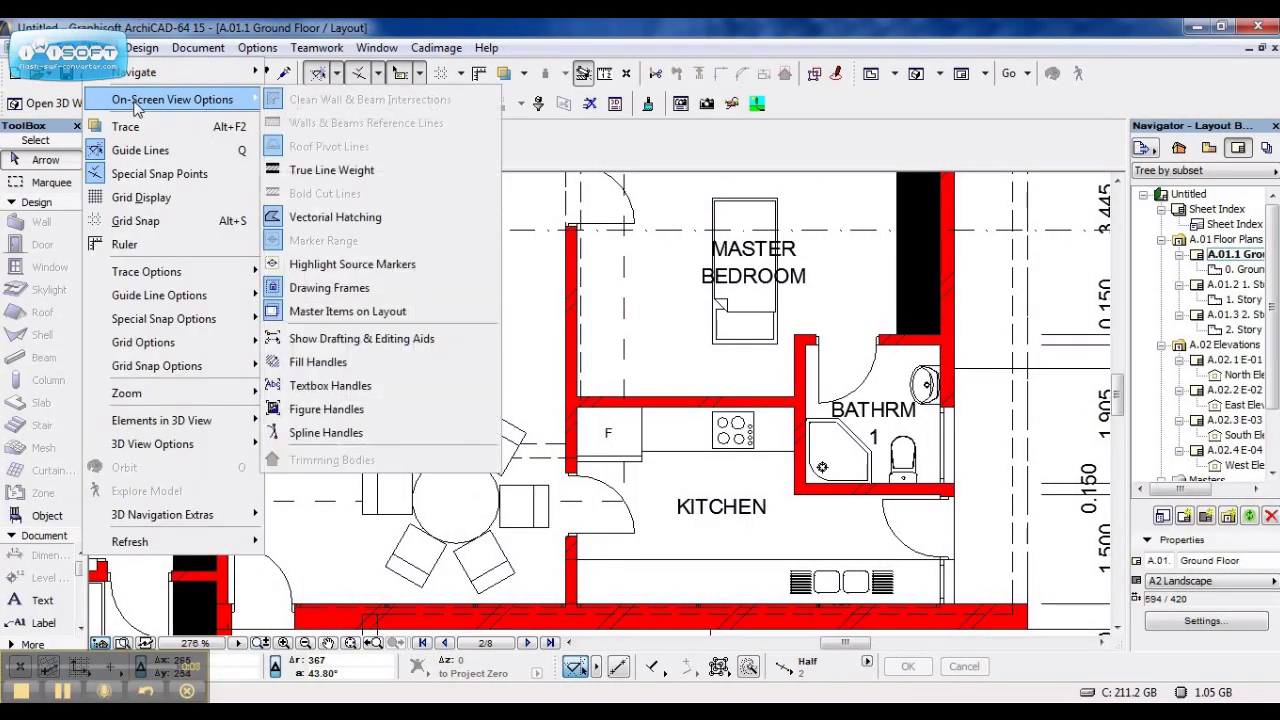
left_click(320, 171)
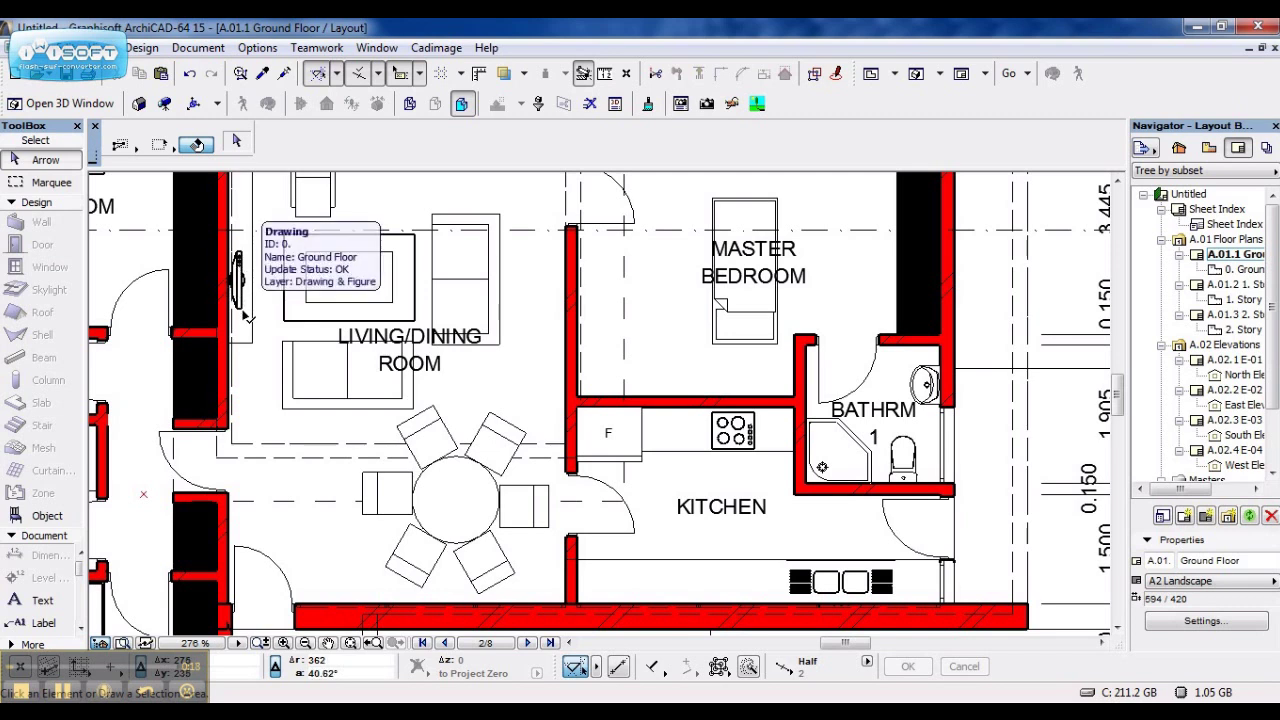
left_click(330, 442)
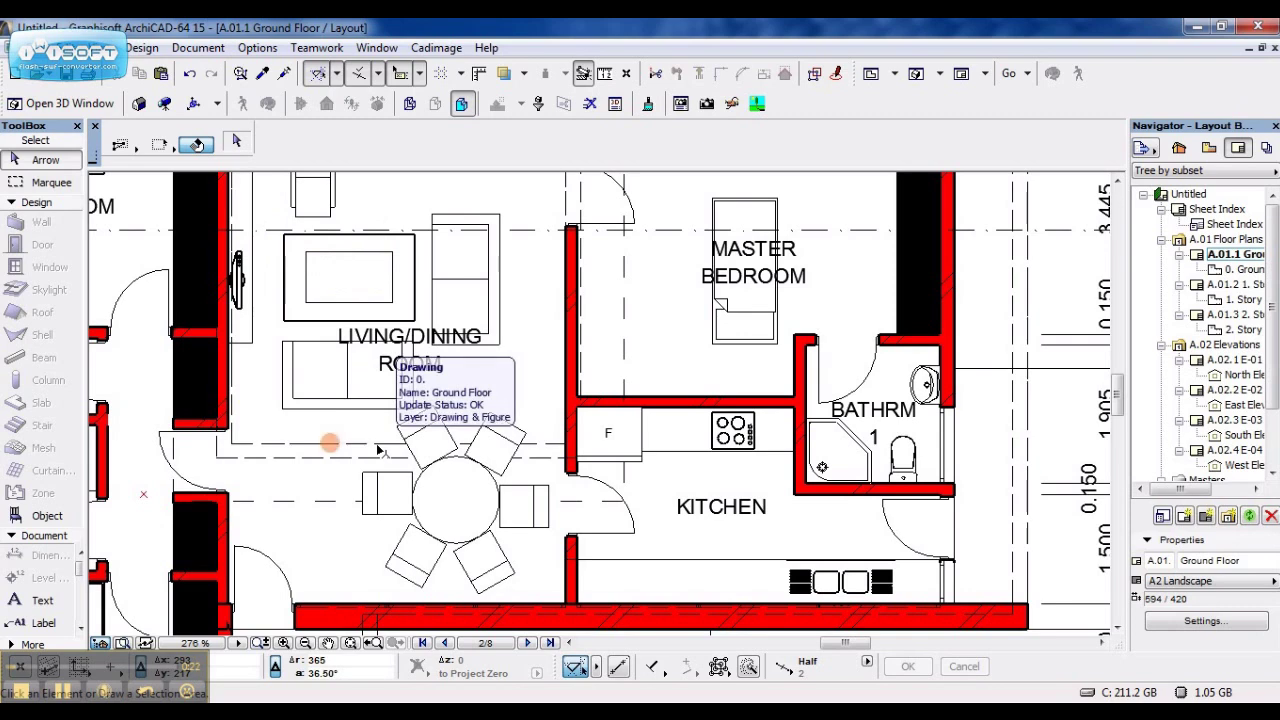